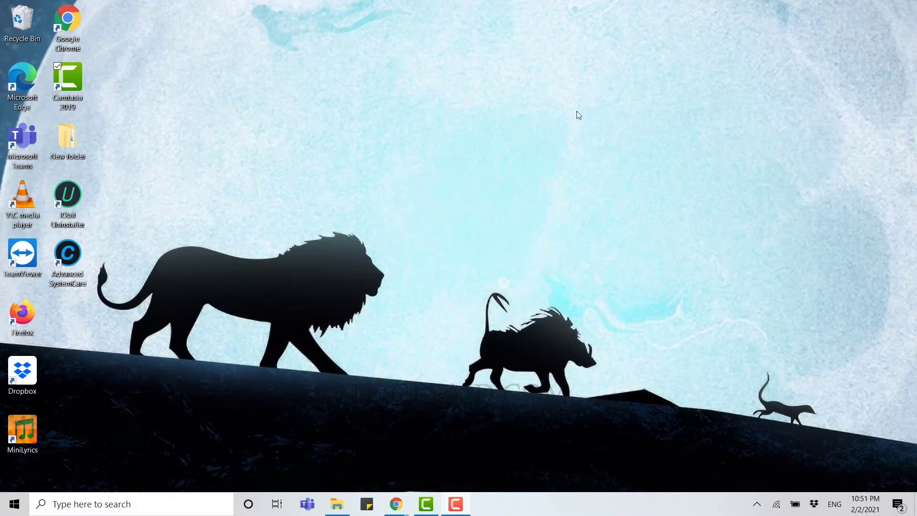
# - Launch Chrome, open an incognito window and load twitch.com
pyautogui.doubleClick(83, 26)
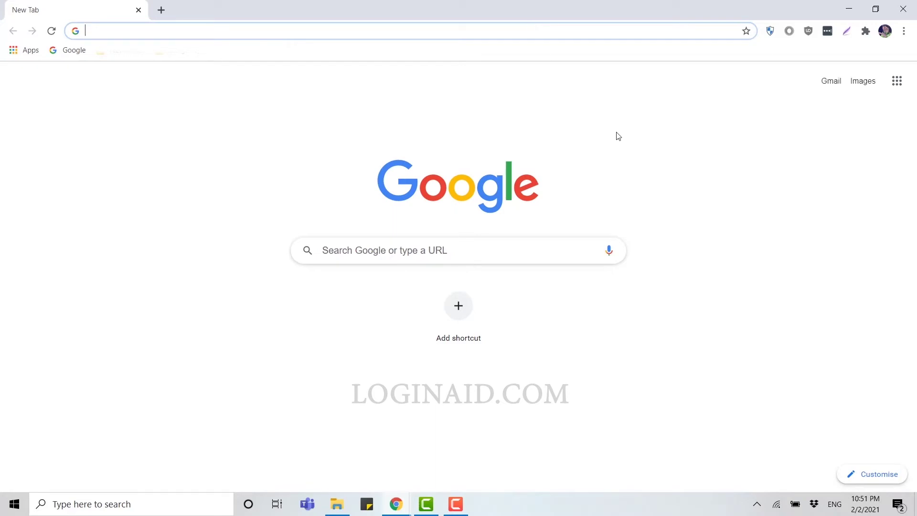
pyautogui.hotkey('ctrl', 'shift', 'n')
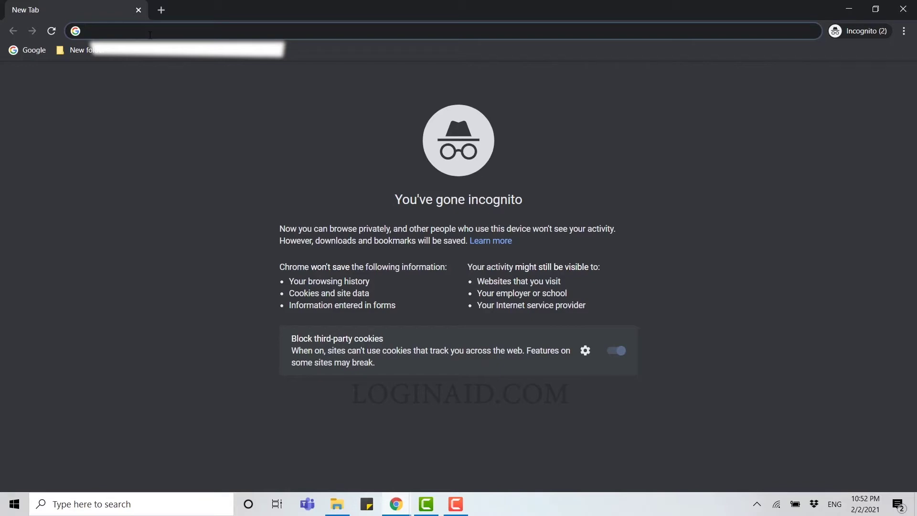
pyautogui.write('twitc')
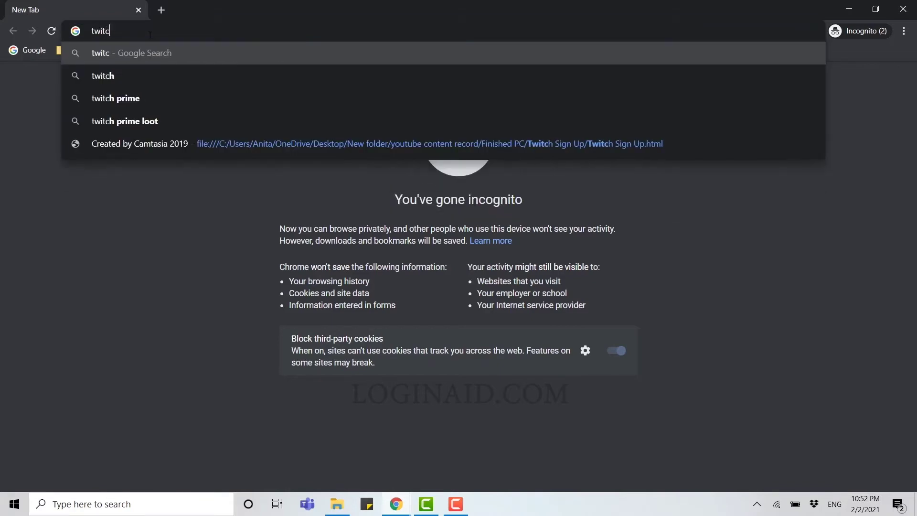
pyautogui.write('h.com')
pyautogui.press('Return')
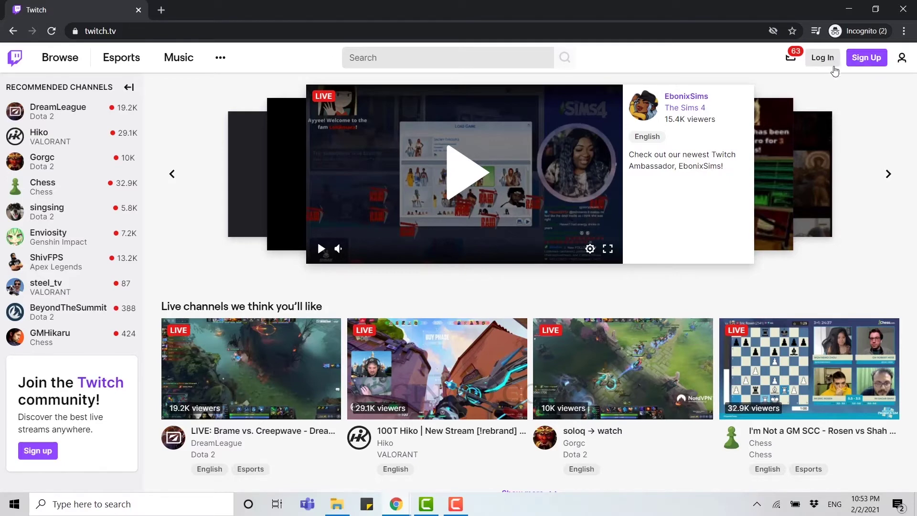
pyautogui.click(828, 62)
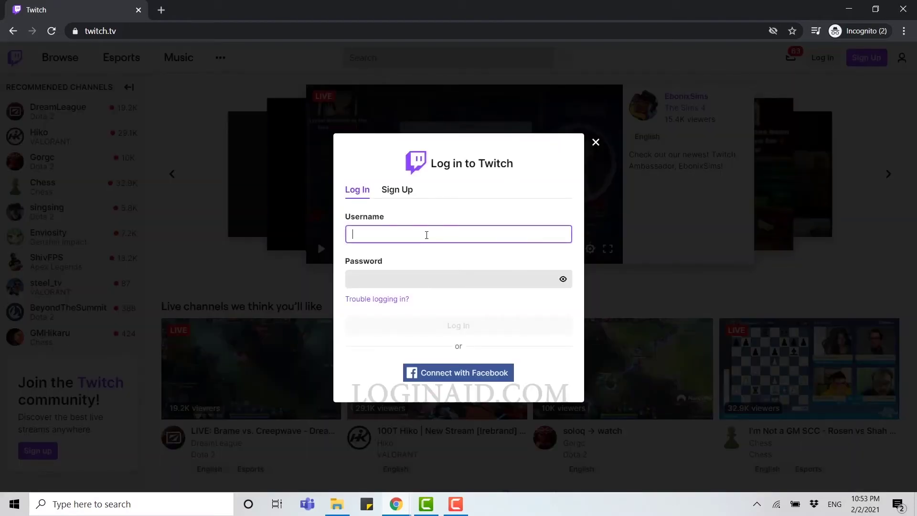
pyautogui.click(412, 275)
pyautogui.click(397, 239)
pyautogui.write('asdf')
pyautogui.press('BackSpace')
pyautogui.press('BackSpace')
pyautogui.press('BackSpace')
pyautogui.write('alexablake54')
pyautogui.click(403, 276)
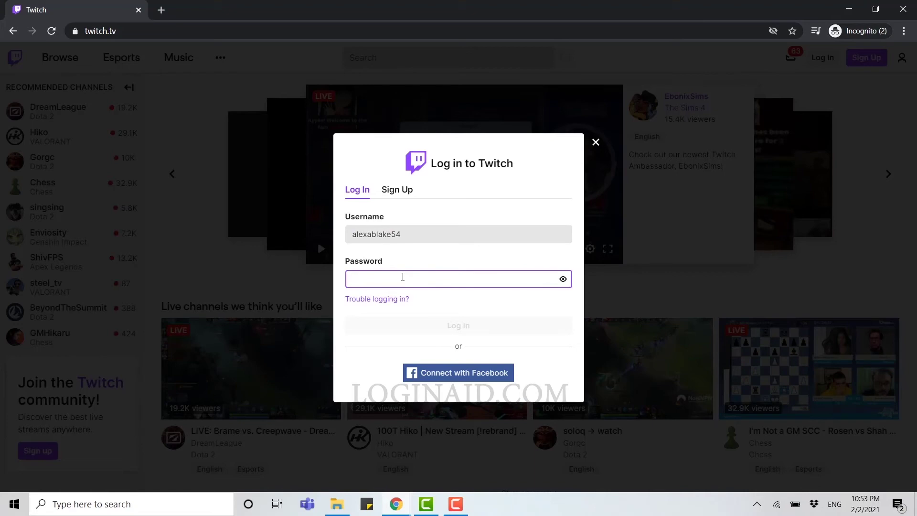
pyautogui.hotkey('ctrl', 'v')
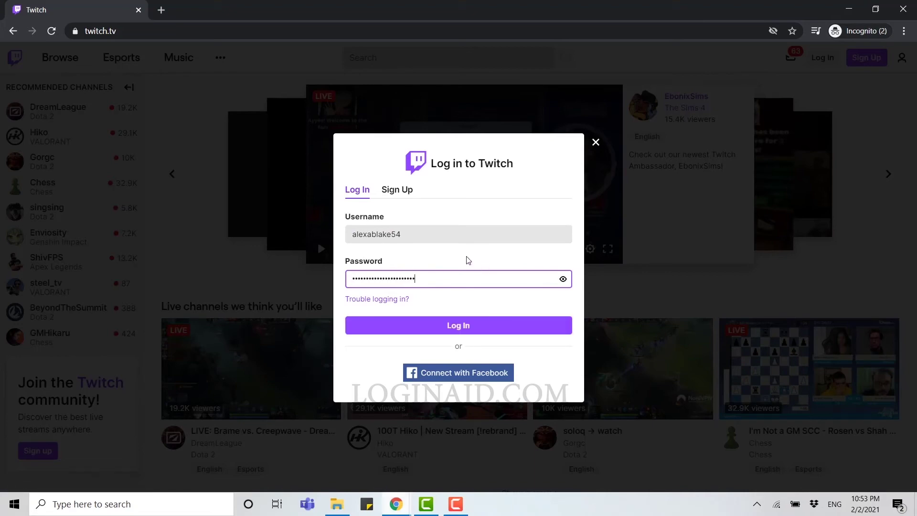
# - Submit the login details and close the welcome greeting that appears
pyautogui.click(467, 327)
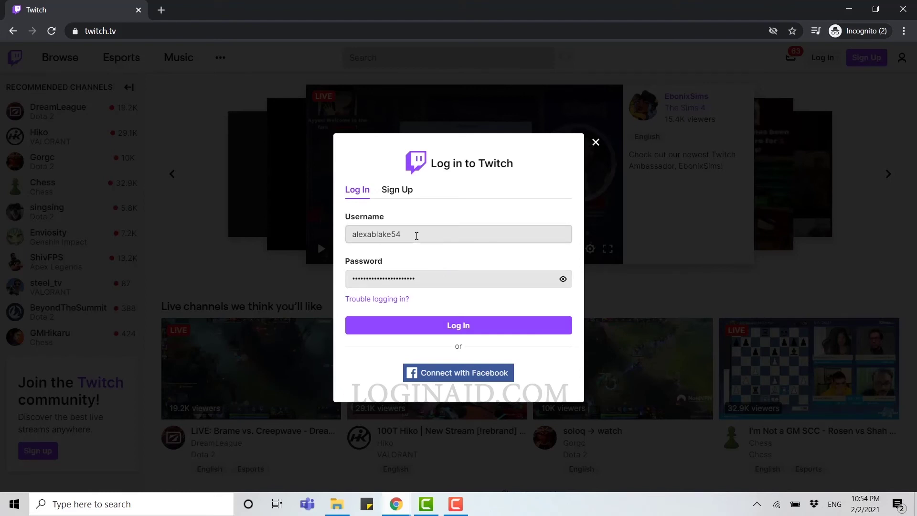
pyautogui.press('Return')
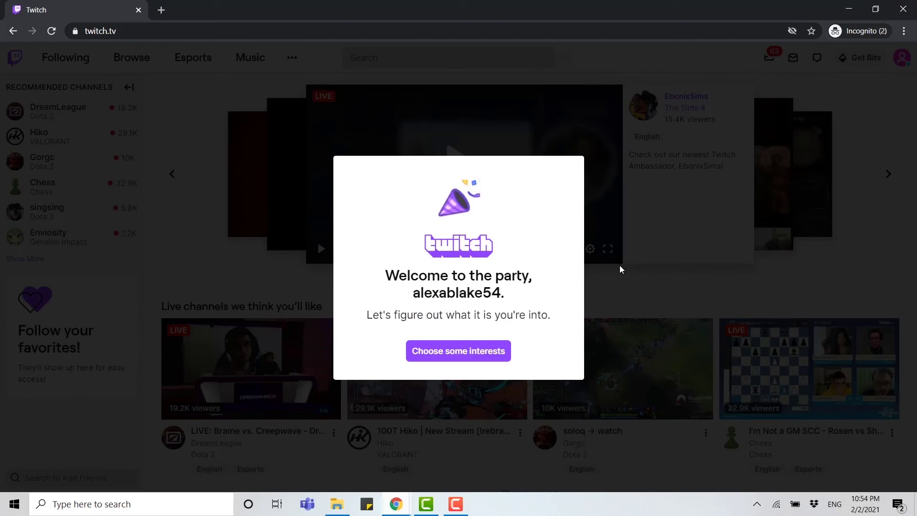
pyautogui.click(620, 269)
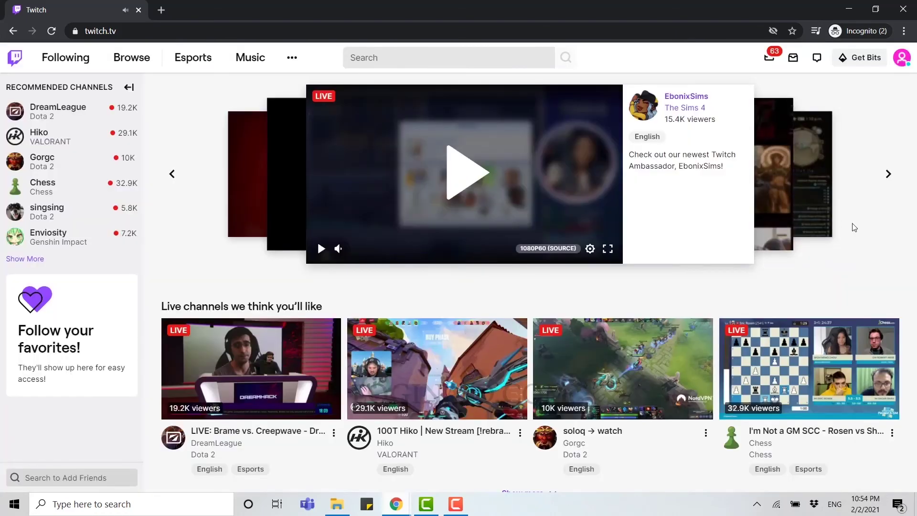
# - Go from the avatar menu to the account's Settings page on the Profile tab
pyautogui.click(900, 60)
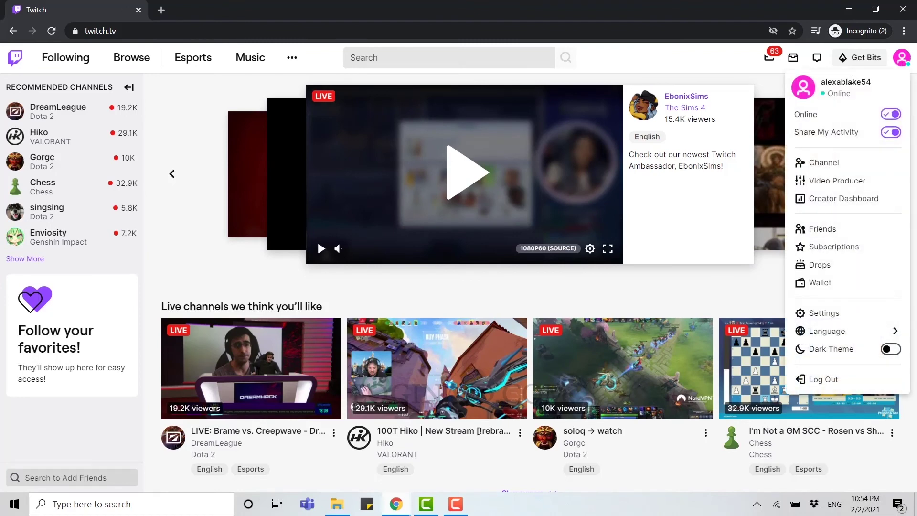
pyautogui.click(824, 314)
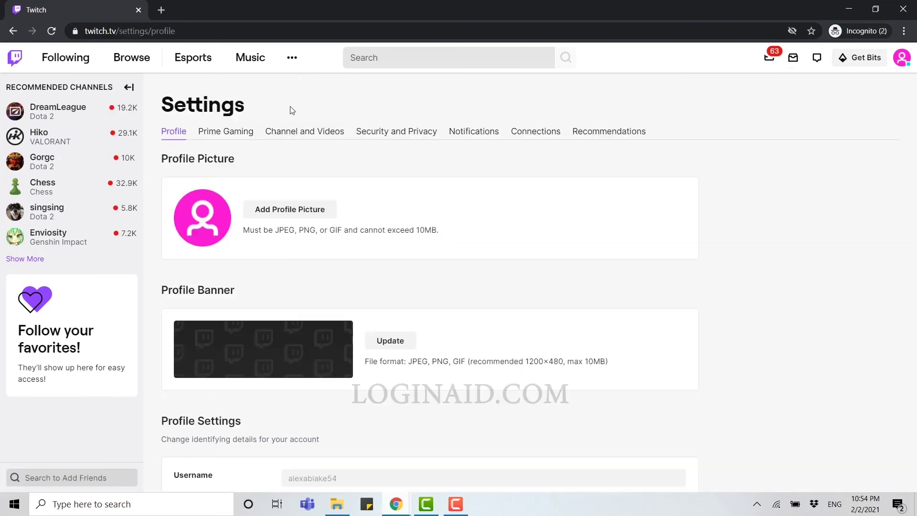